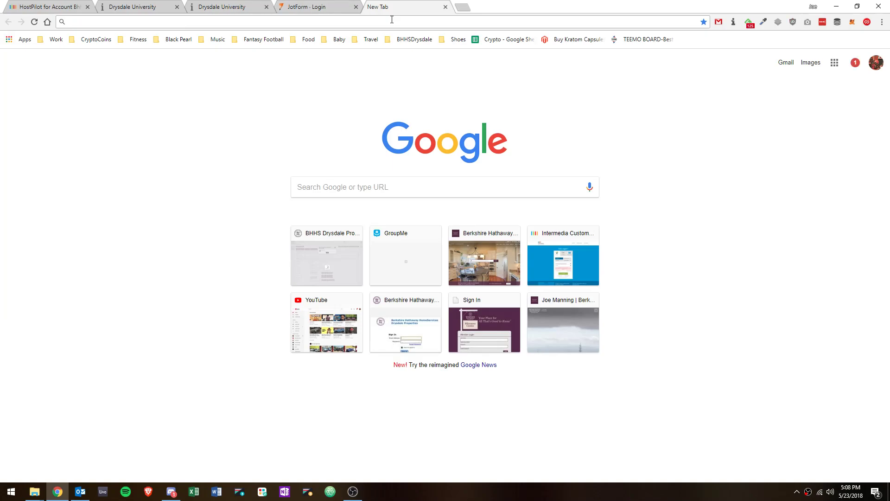
Load exchange.intermedia.net in a new tab using the address-bar autocomplete
text(exchange.intermedia.net)
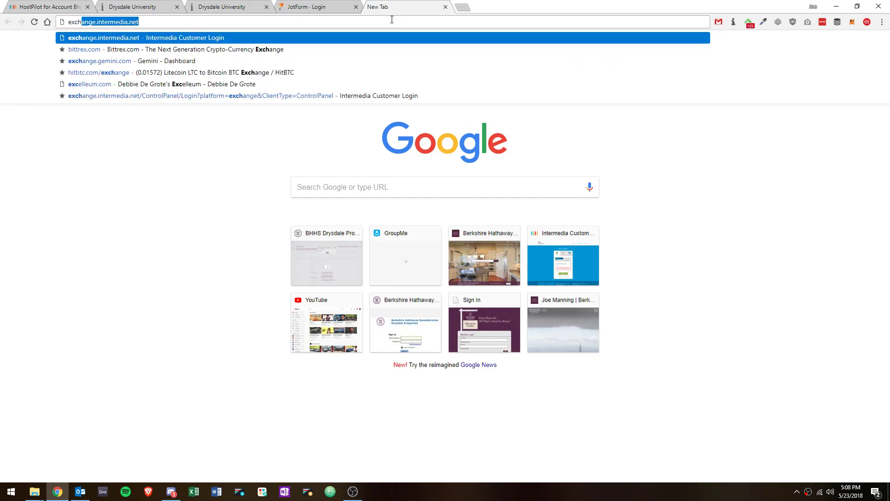
key(Right)
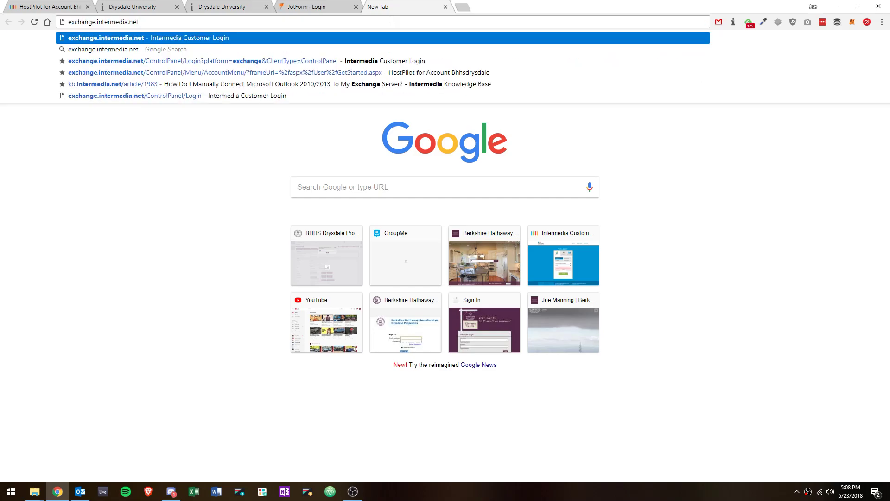
key(Return)
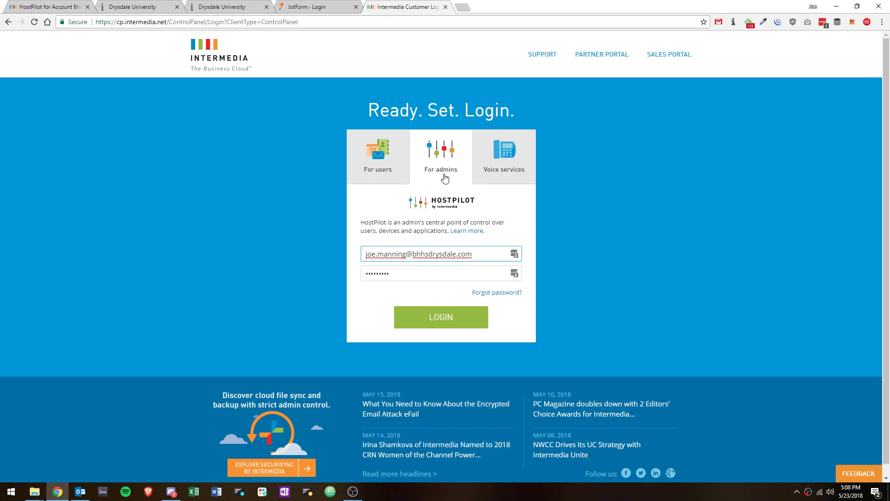
Return from the users' login options to the admin login and sign in with the prefilled credentials
click(378, 160)
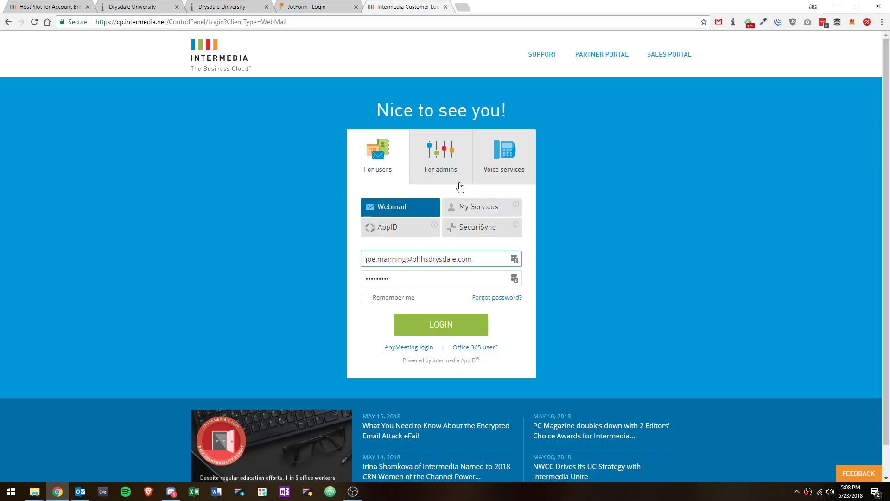
click(435, 169)
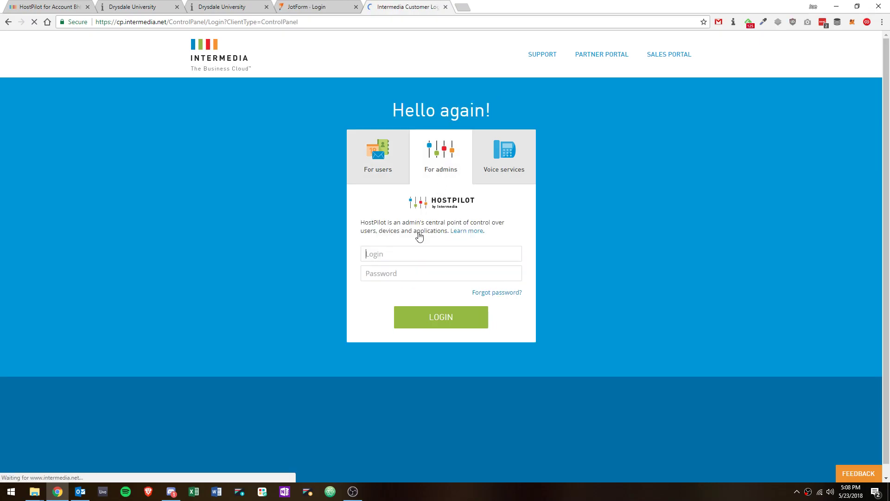
click(435, 318)
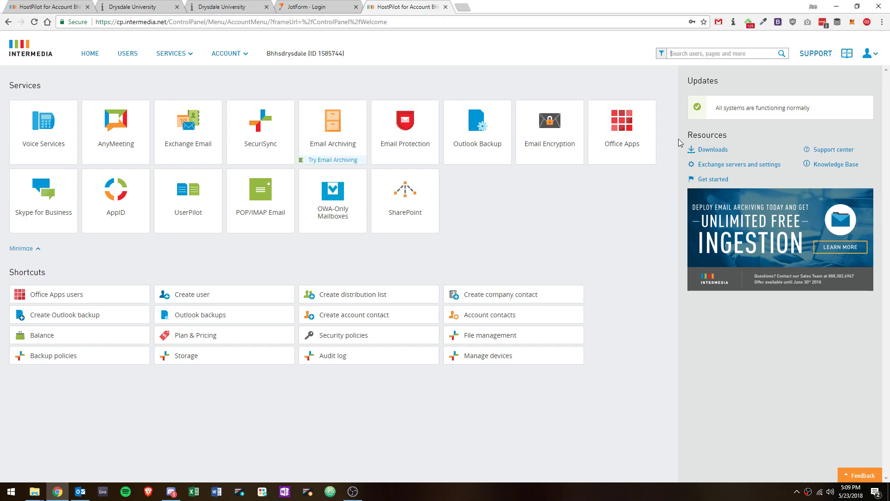
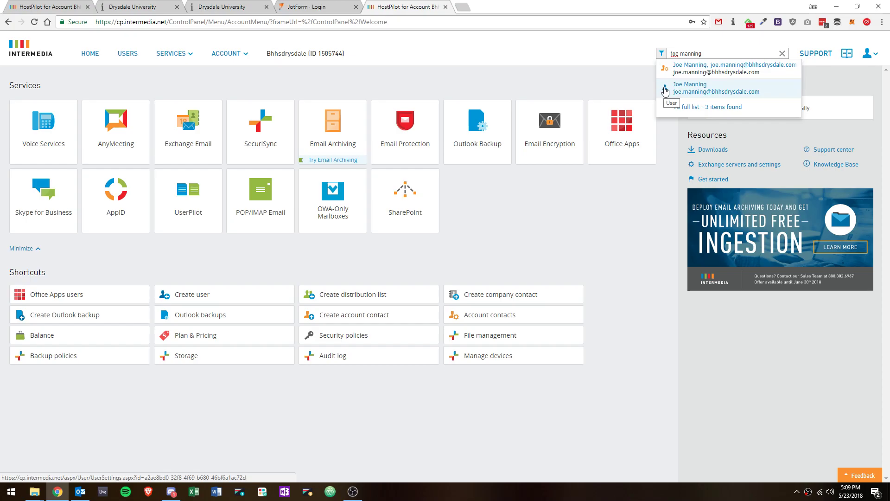
Search the control panel for an existing admin by name, then dismiss the results
click(139, 81)
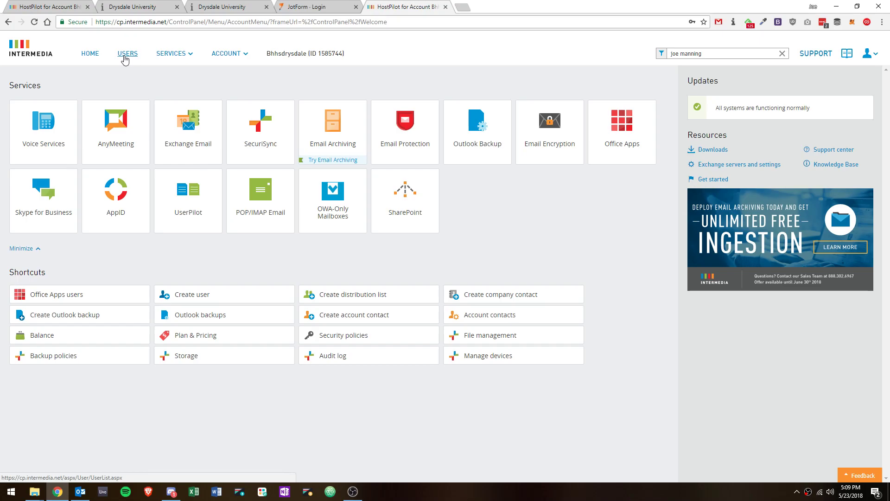
Open the Users list and briefly highlight the first user's entry as an example
click(125, 58)
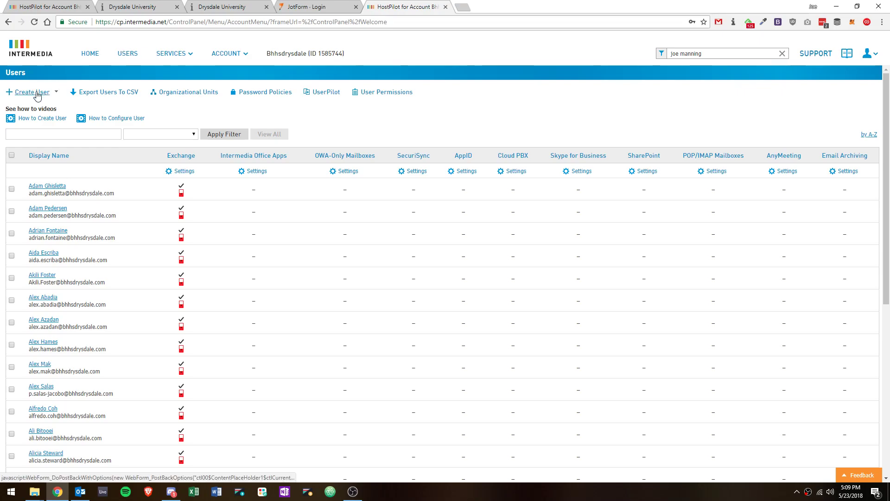
drag(117, 195, 25, 186)
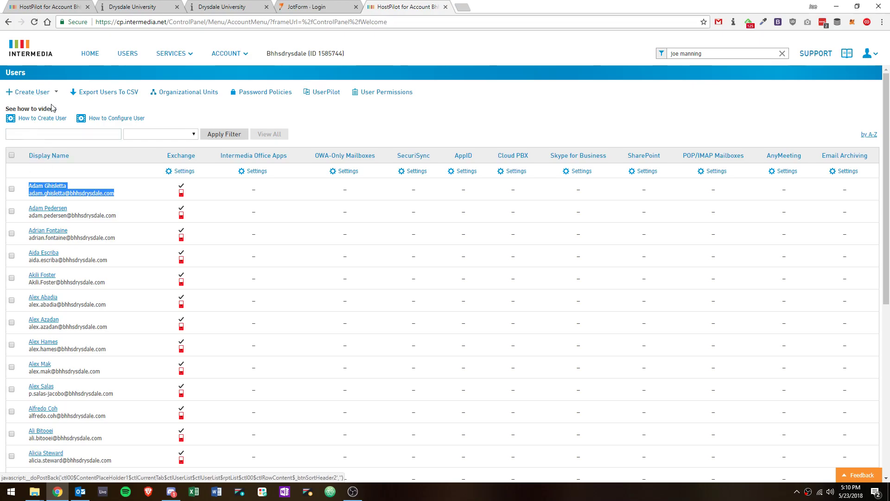
click(140, 194)
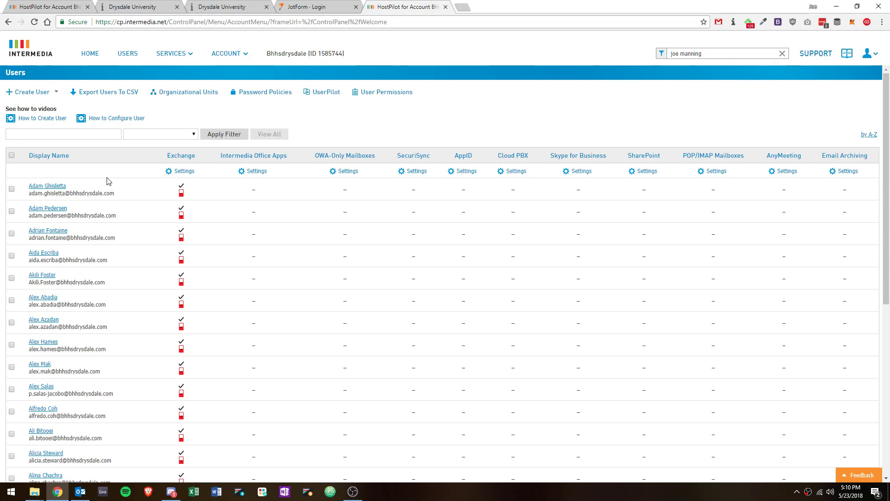
Start a new user with an Exchange mailbox, filling in the display name and email login
click(41, 92)
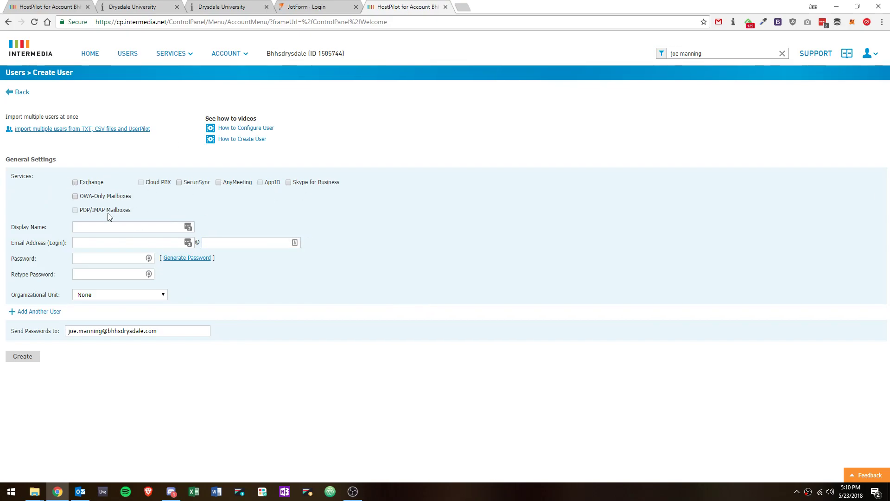
click(75, 182)
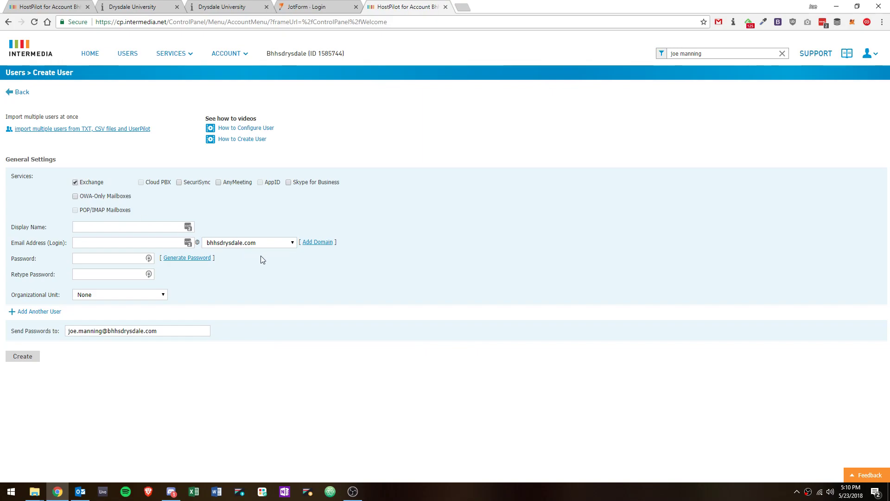
click(144, 223)
text(Joey C)
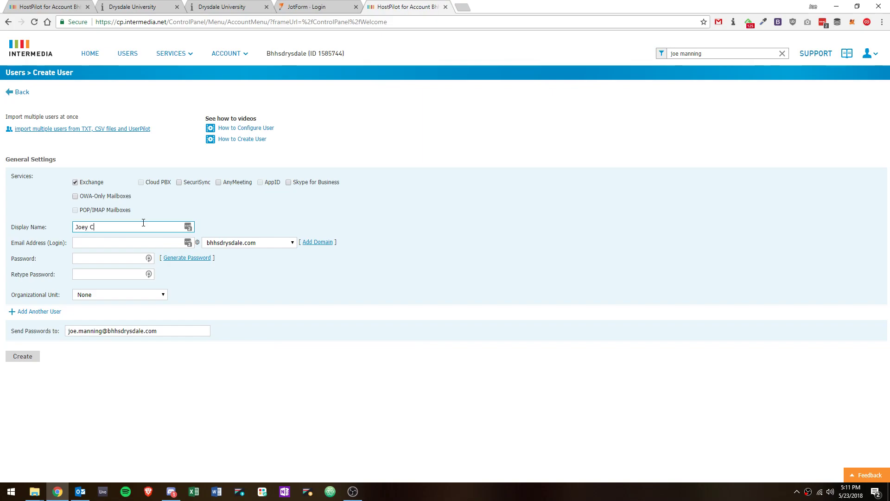
text(upcakes)
click(133, 242)
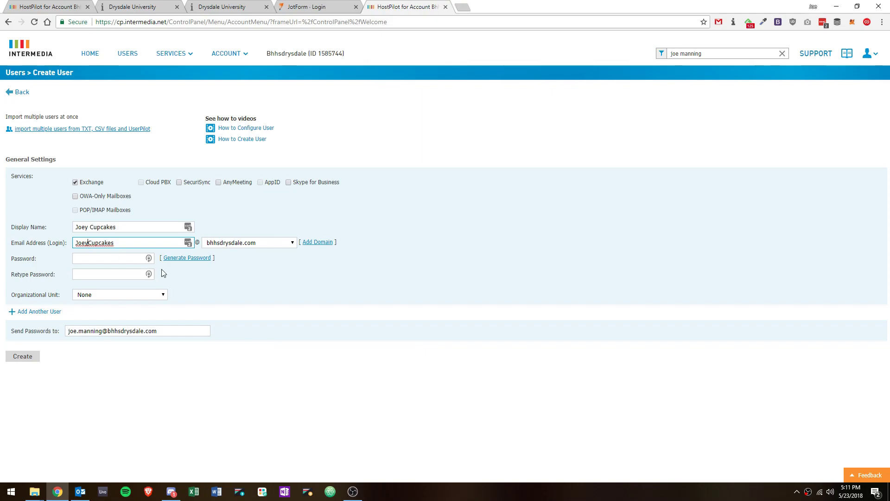
drag(94, 243, 124, 241)
click(131, 244)
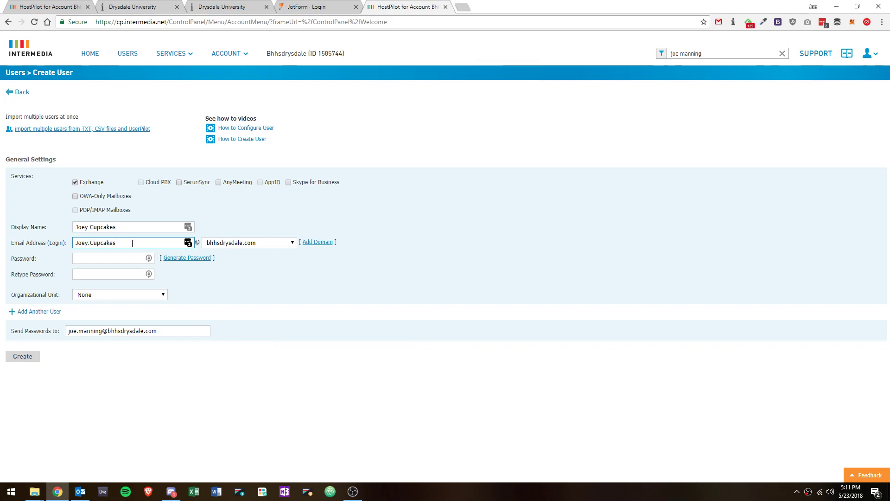
key(Tab)
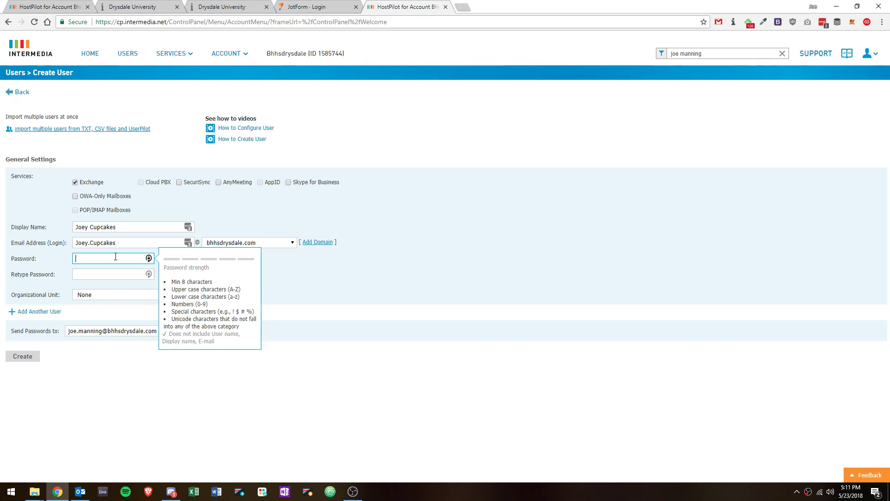
Enter a password containing a special character and start retyping it in Retype Password
text(•)
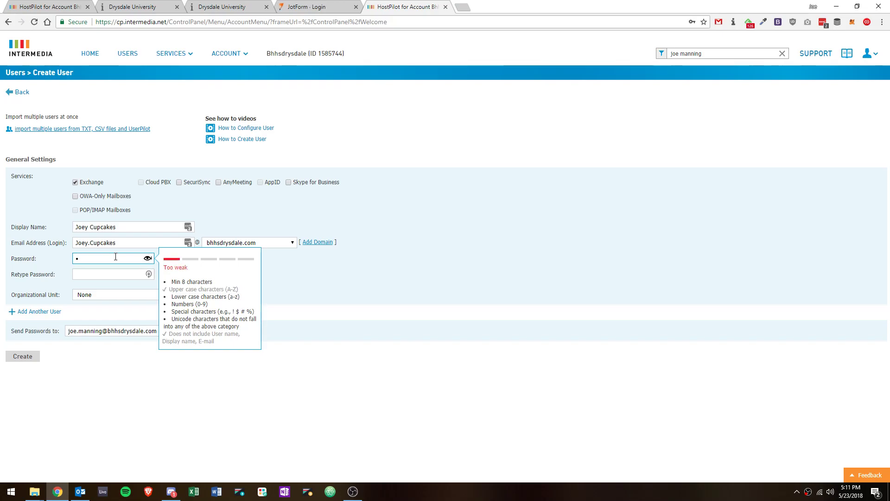
text(•••••)
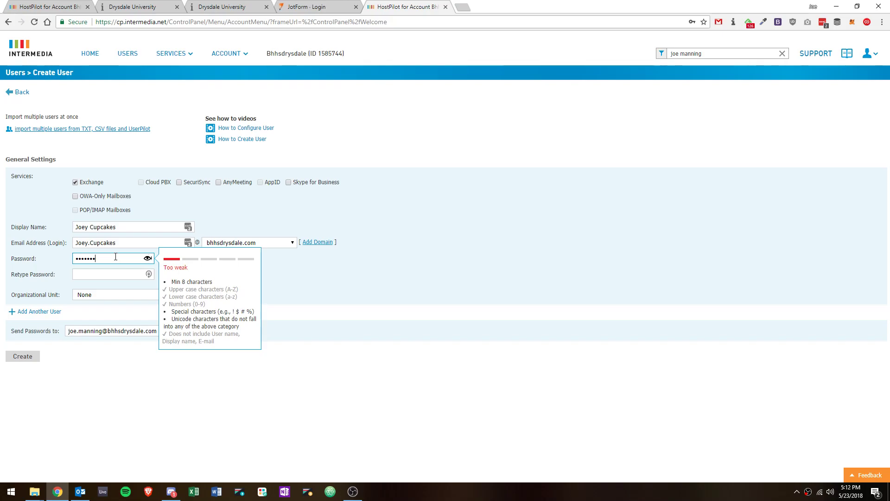
text(!)
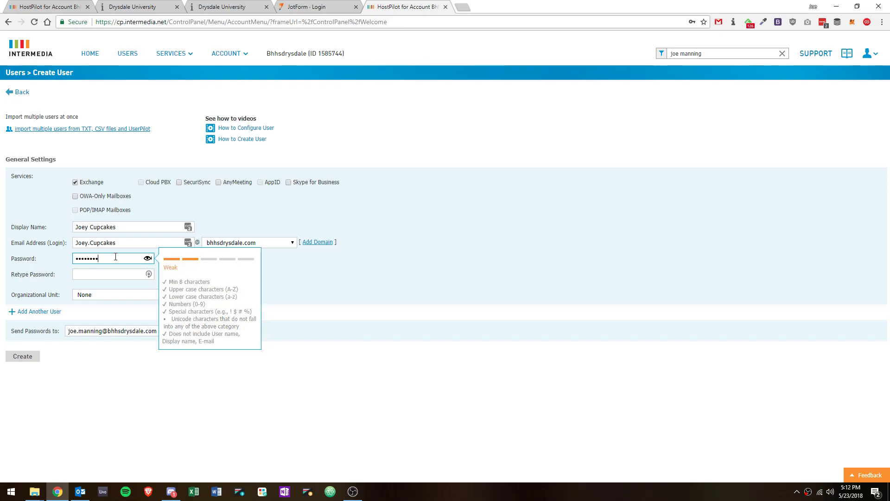
click(111, 274)
text(P)
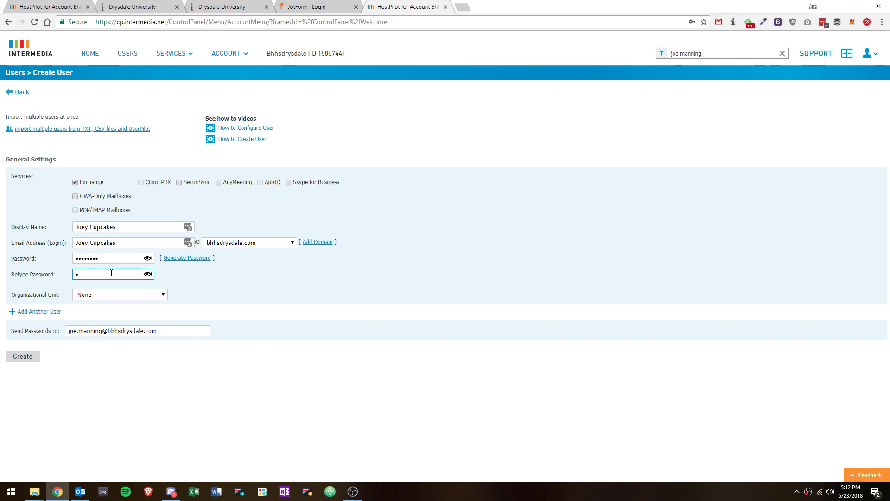
text(•••••••)
Finish confirming the password and set the Organizational Unit to Danville
click(240, 281)
click(101, 297)
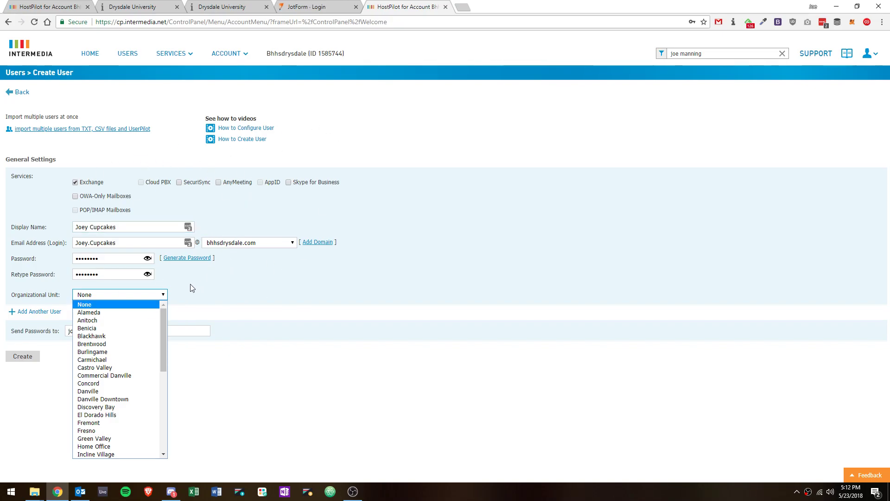
click(220, 290)
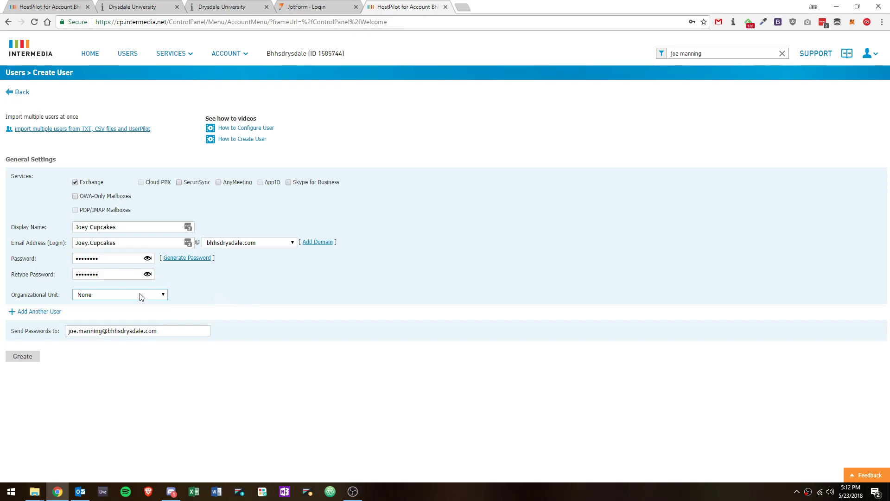
click(141, 296)
click(246, 292)
click(123, 295)
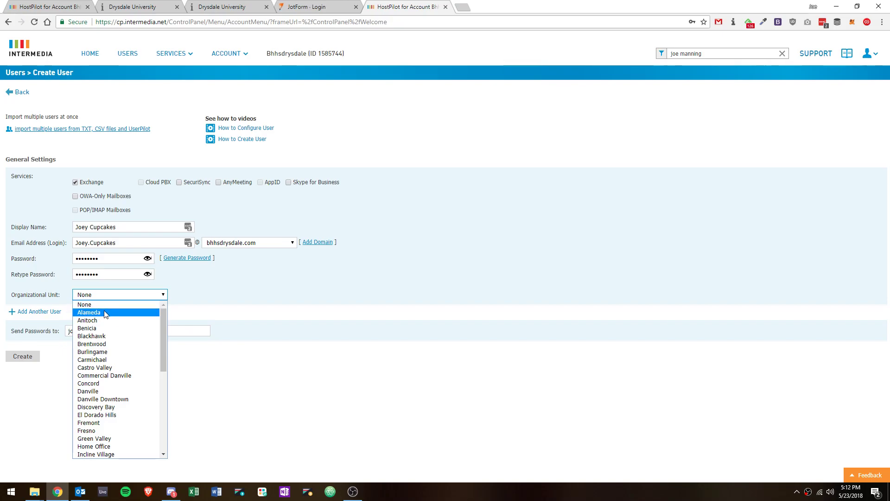
click(112, 391)
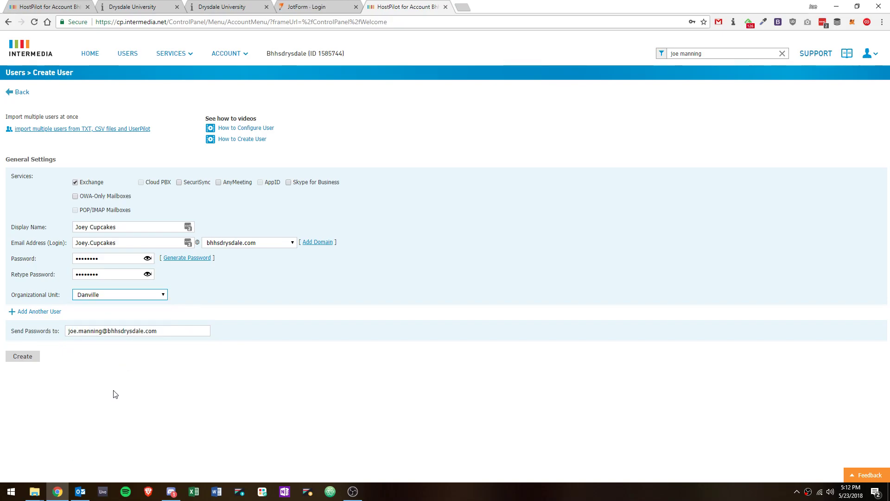
Edit the Send Passwords to recipient, then submit to show $1.13 this month and $5.00 monthly
drag(102, 331, 28, 329)
text(support)
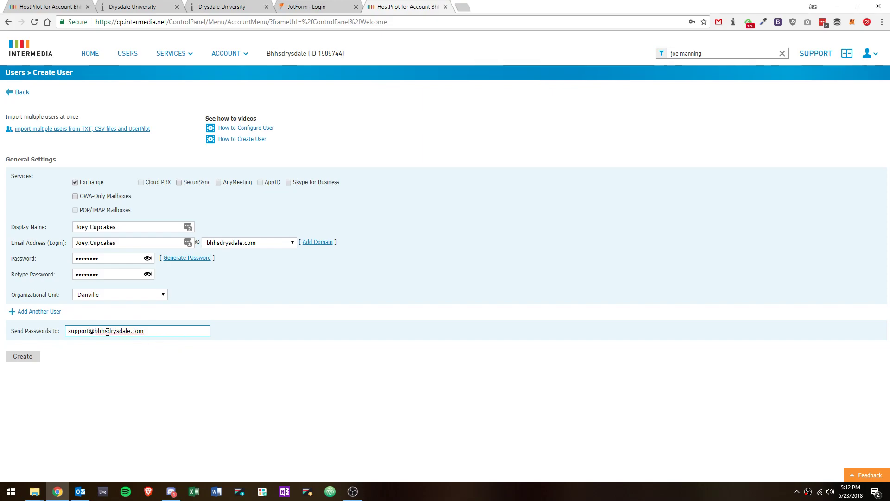
key(BackSpace)
key(BackSpace)
key(BackSpace)
key(BackSpace)
key(BackSpace)
key(BackSpace)
key(BackSpace)
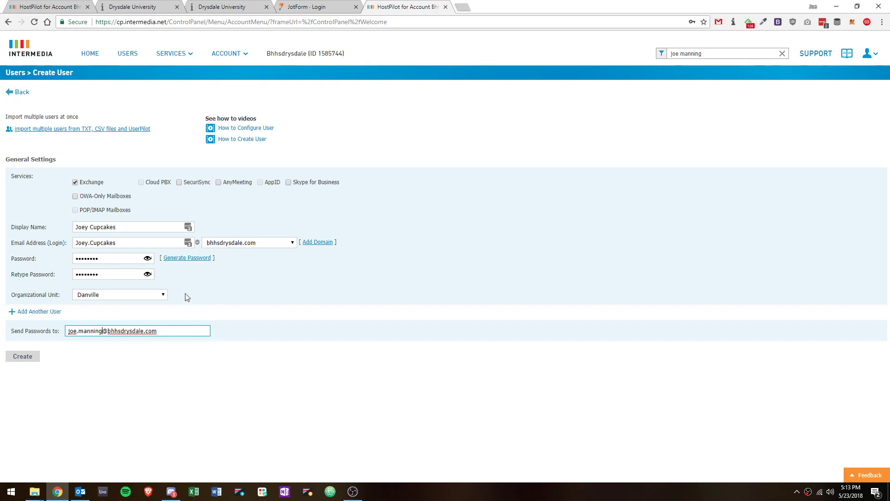
click(20, 358)
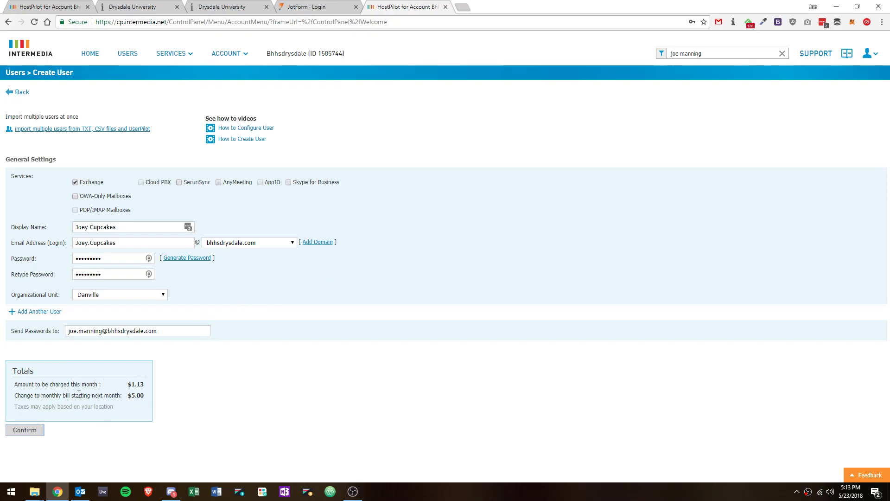
mouse_move(145, 396)
mouse_down()
mouse_move(125, 396)
mouse_move(159, 391)
mouse_move(143, 385)
mouse_move(145, 399)
mouse_up()
Confirm the charges and wait for processing to return to the Users page
click(19, 431)
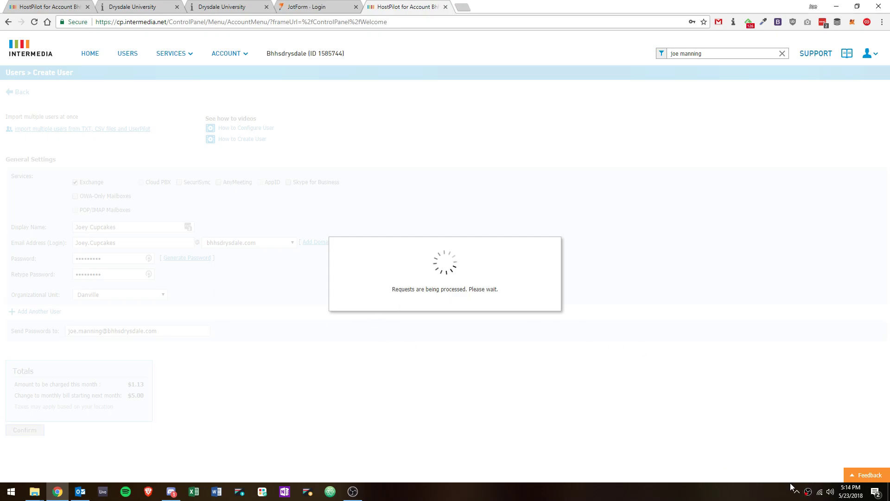
right_click(807, 491)
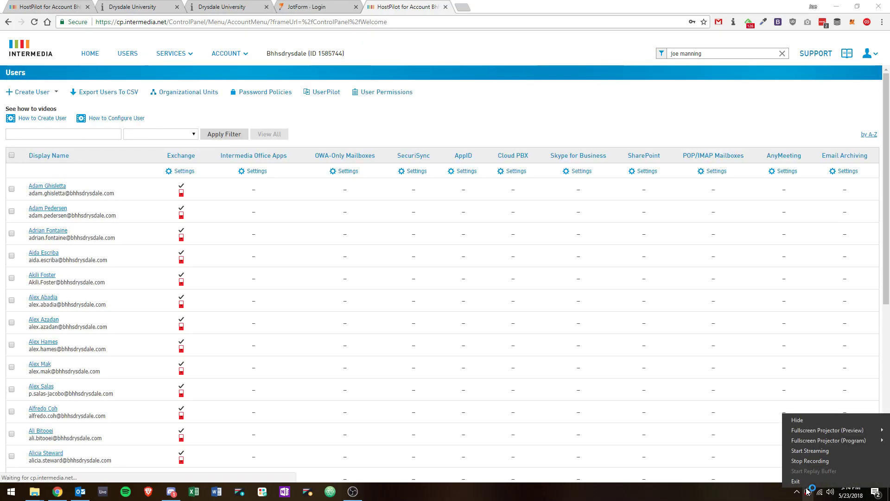